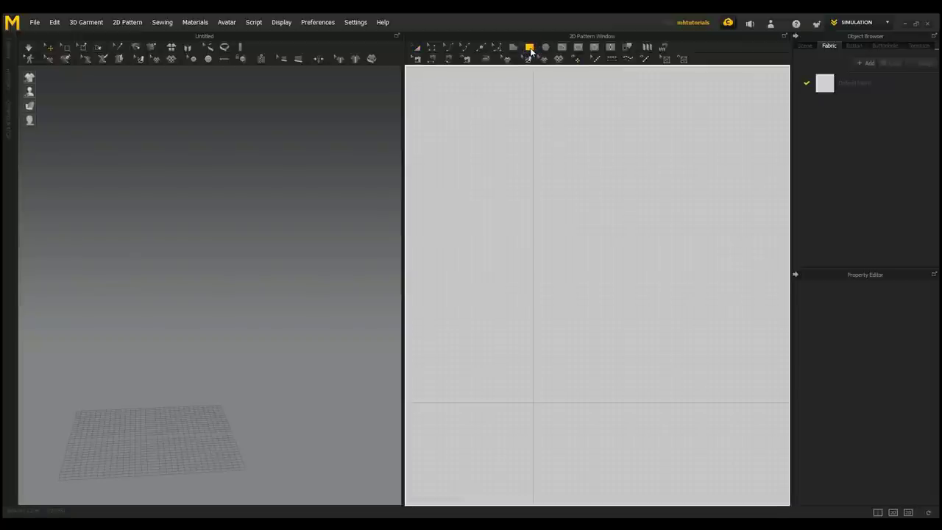
Step: Draw a long thin rectangle strip with a 550.09 cm edge as the header and freeze it
click(529, 47)
mouse_move(521, 127)
mouse_down()
mouse_move(633, 148)
mouse_move(685, 141)
mouse_up()
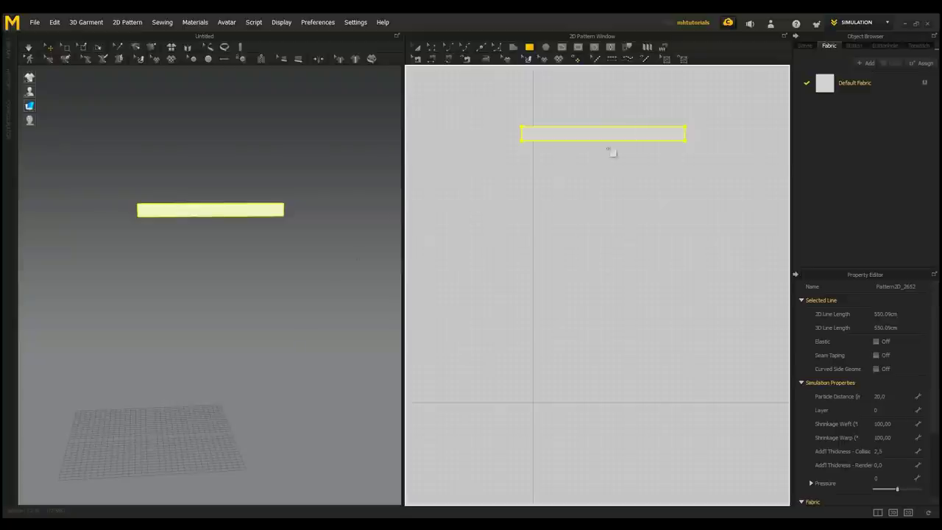
right_click(226, 211)
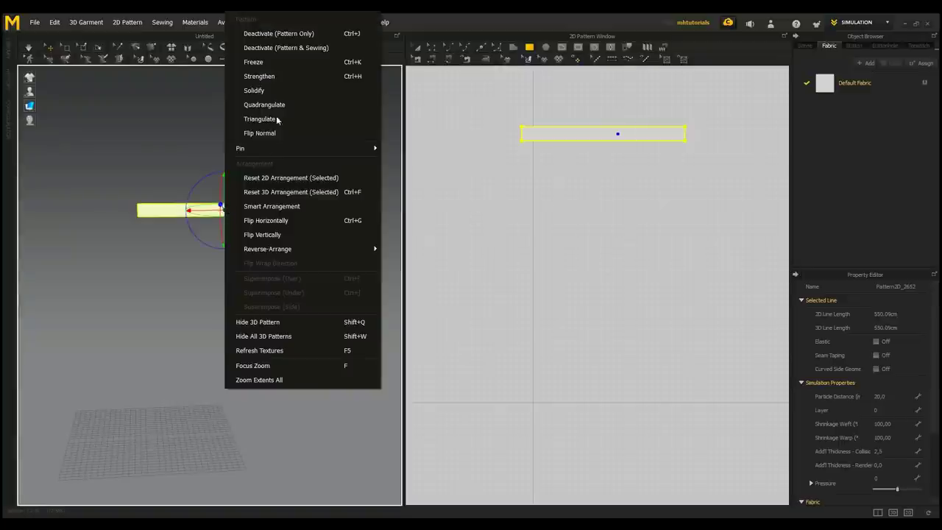
click(265, 62)
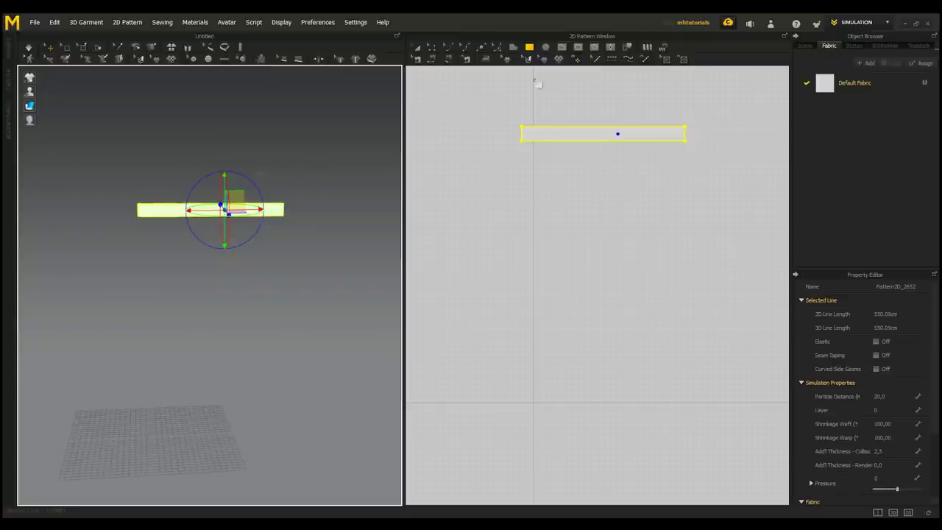
click(529, 49)
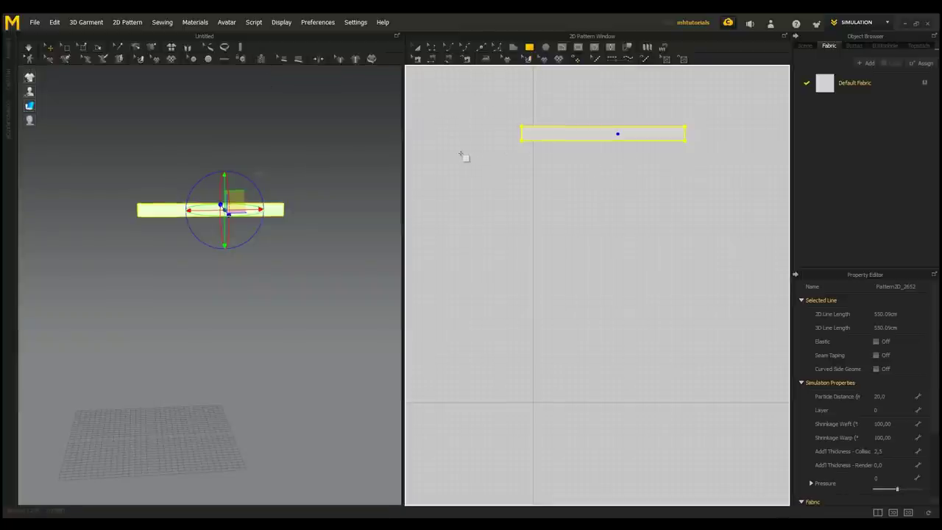
Step: Draw a large curtain panel, a 1202 cm thin band beneath it, and a shorter bottom panel
drag(465, 151, 739, 340)
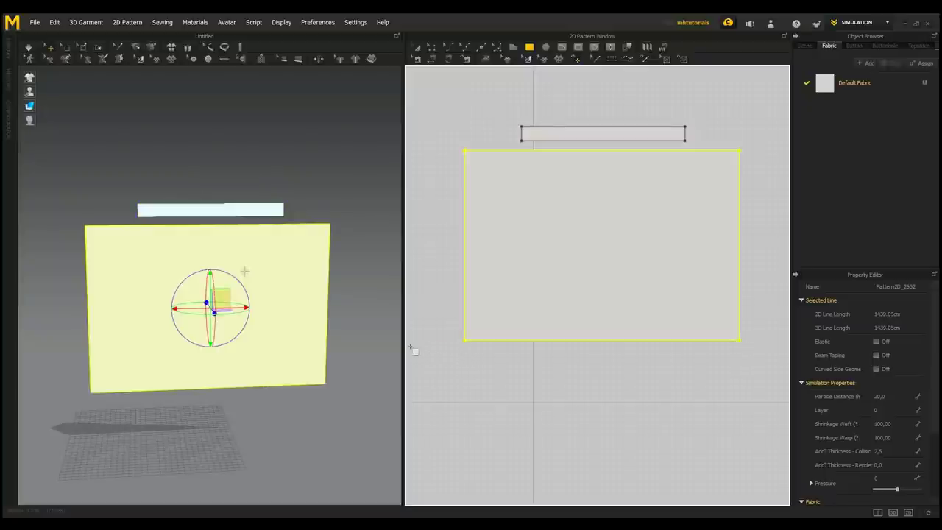
drag(412, 343, 788, 360)
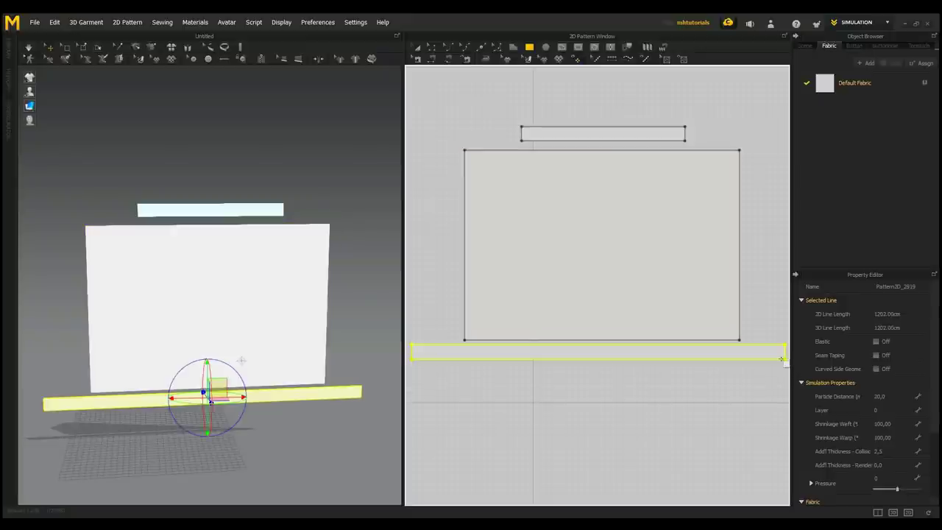
drag(464, 363, 739, 414)
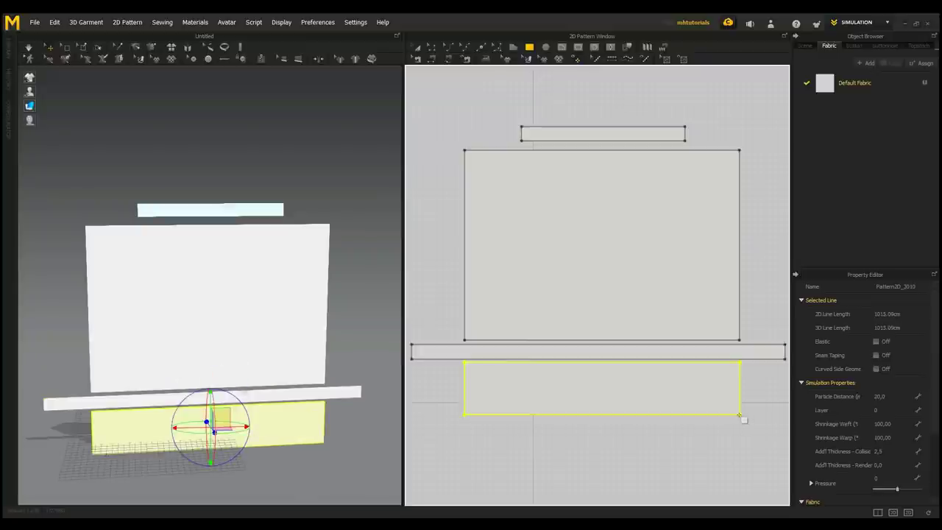
Step: Sew the header's bottom edge to the panel's top, then seam the band between both panels
click(432, 61)
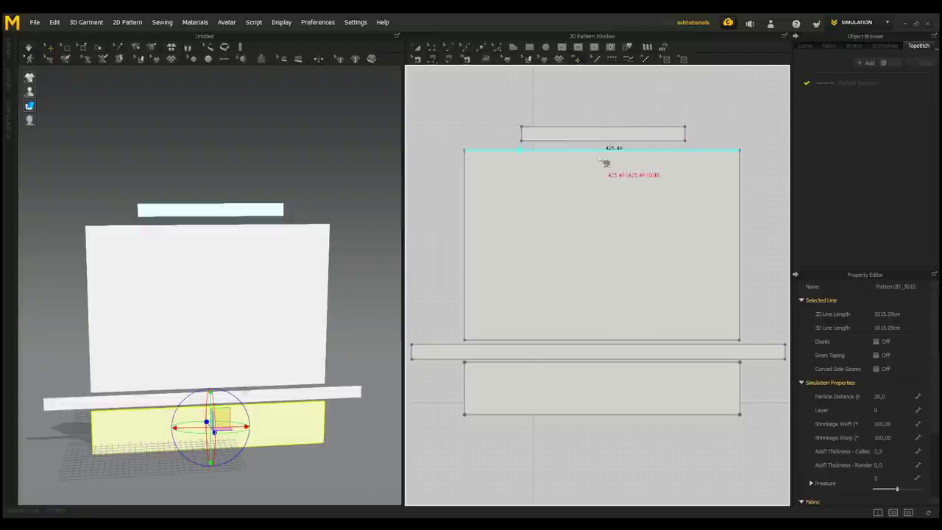
click(637, 141)
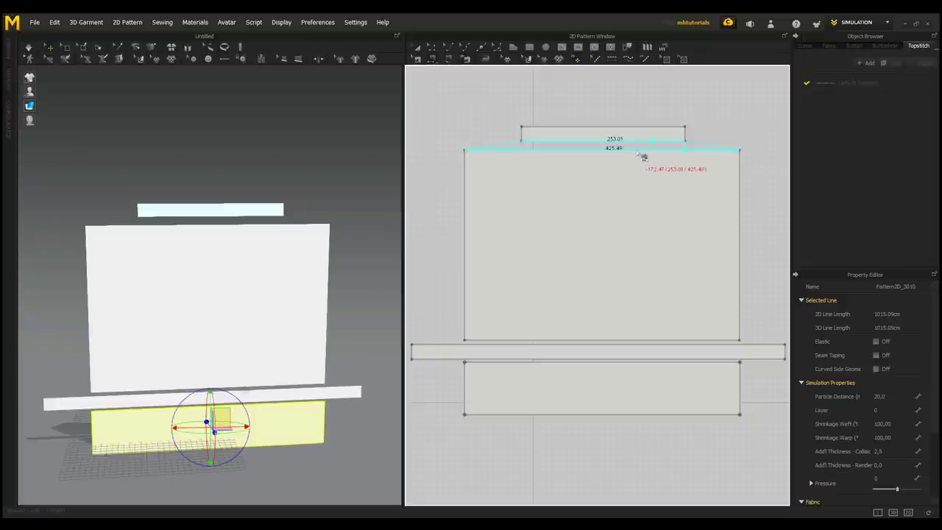
click(638, 152)
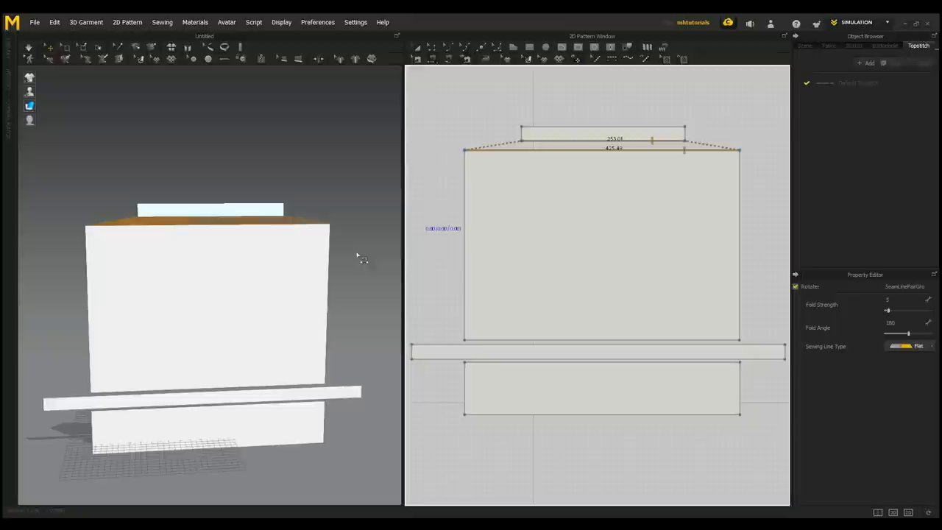
right_drag(357, 257, 336, 227)
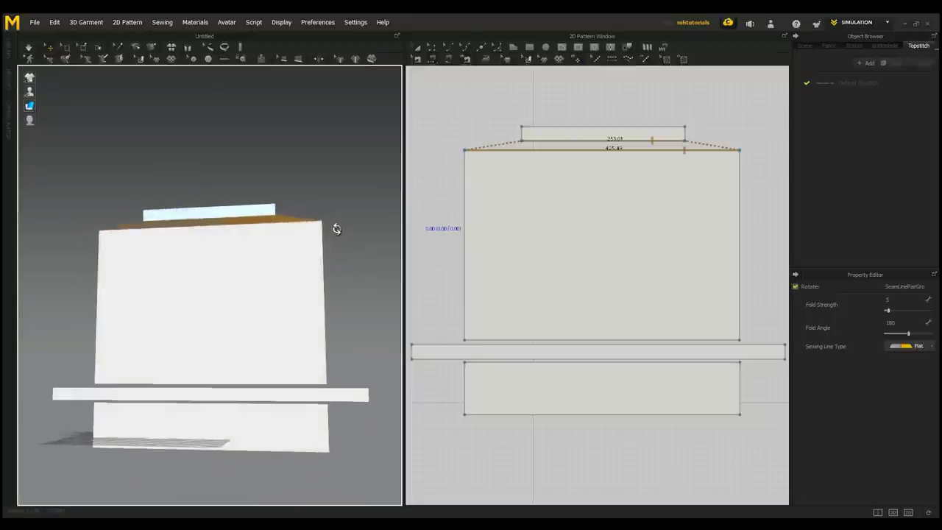
click(571, 340)
click(573, 346)
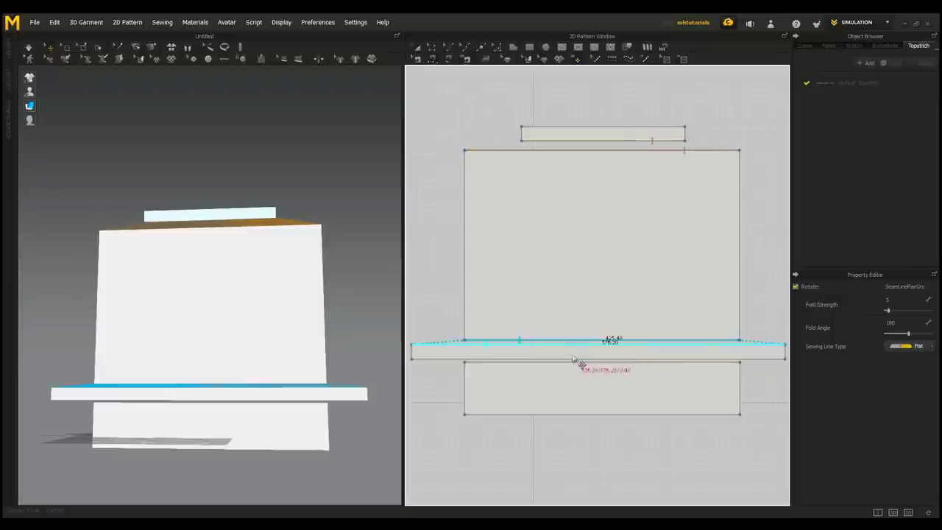
click(573, 360)
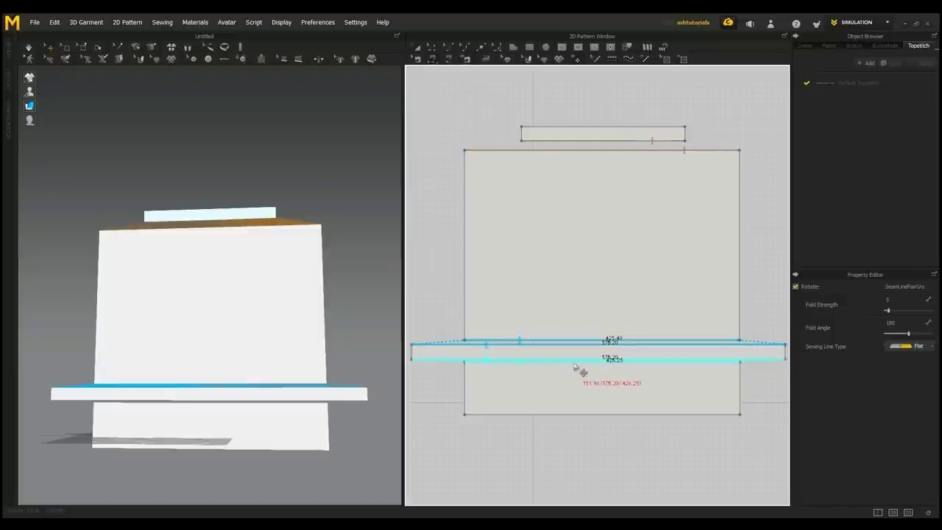
click(574, 365)
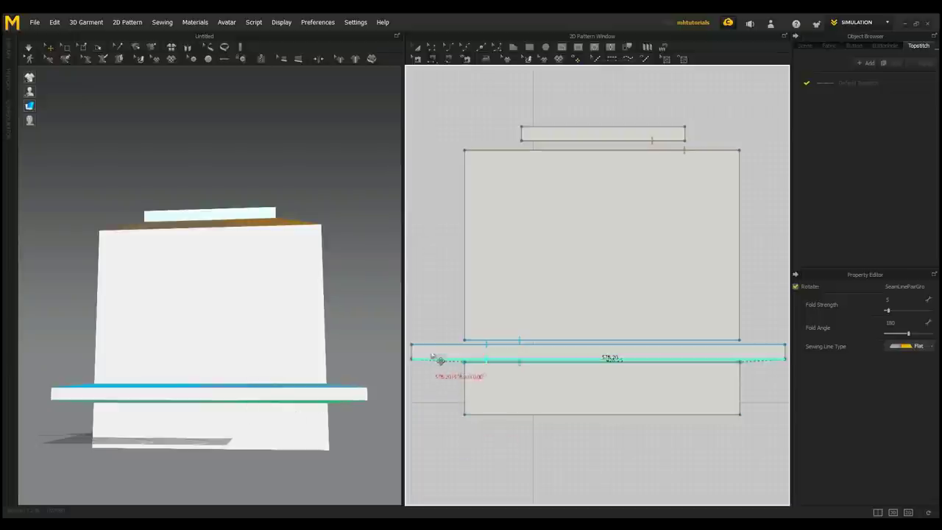
click(473, 340)
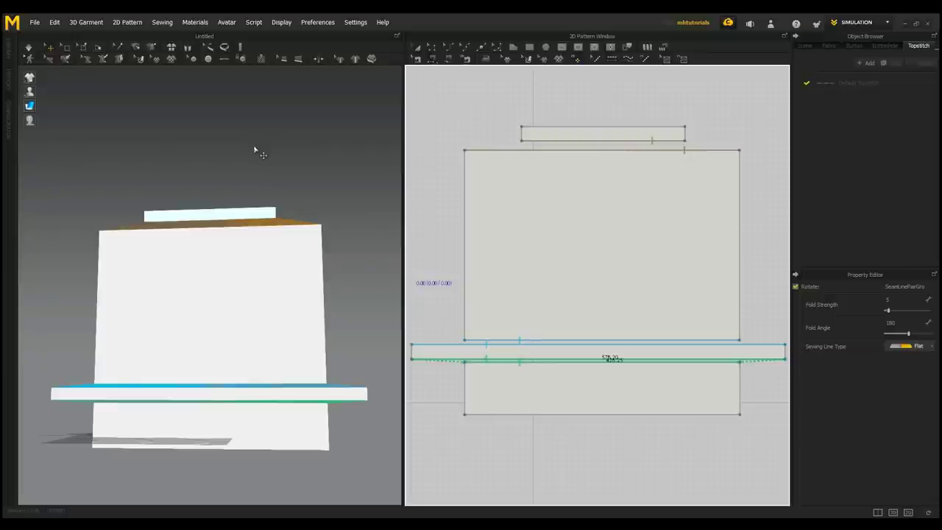
Step: Run the cloth simulation so the curtain drapes into dense gathers below the header
click(28, 47)
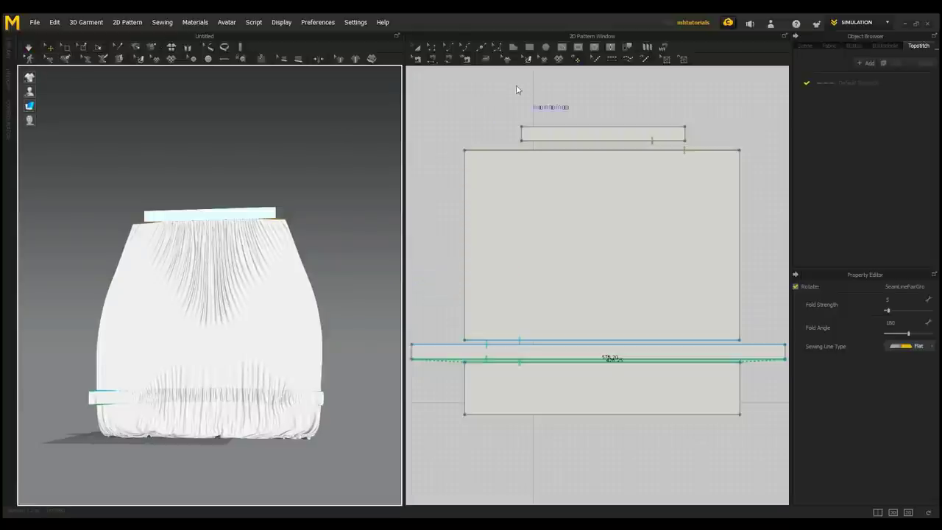
Step: Drag the bottom panel's lower edge upward to cut its height to about half
click(432, 50)
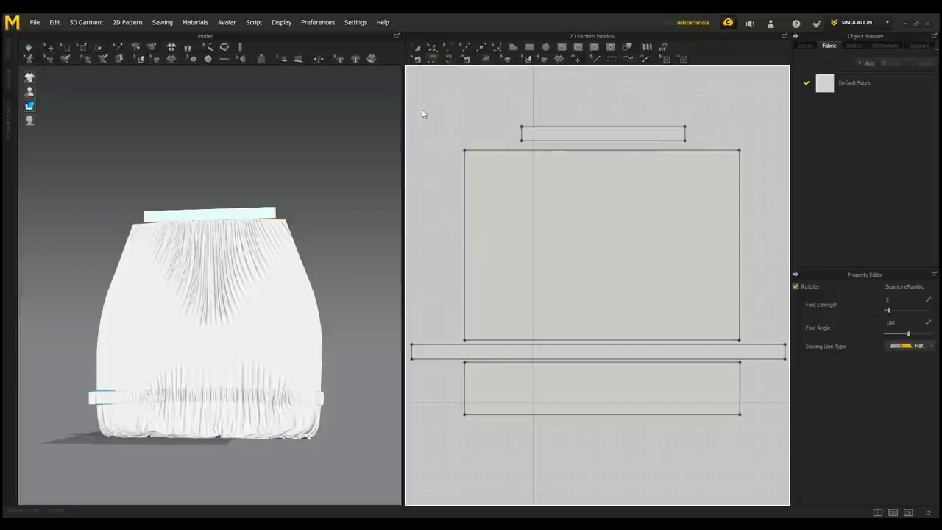
click(604, 414)
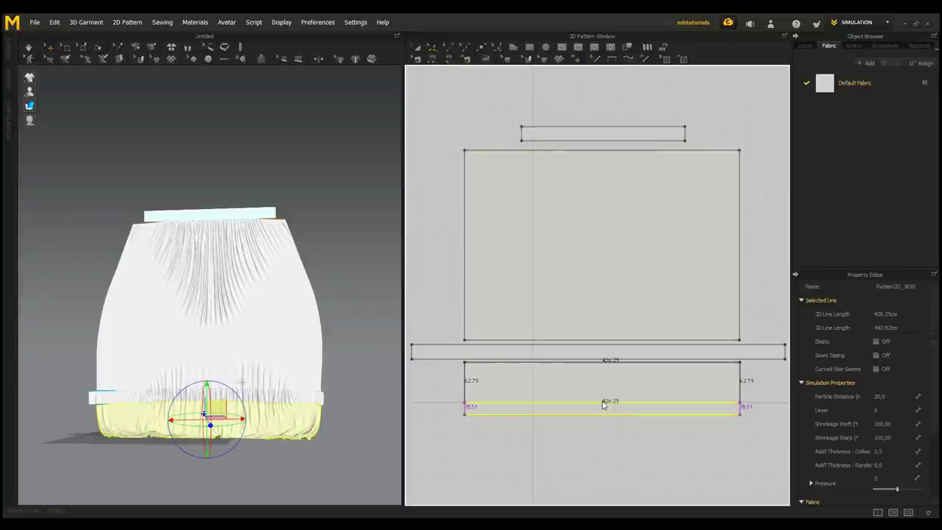
drag(603, 403, 604, 387)
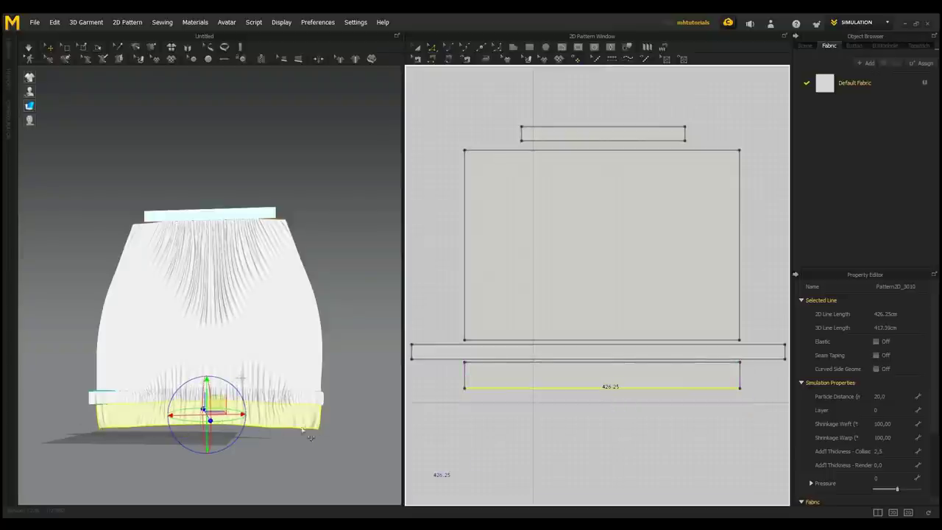
click(28, 46)
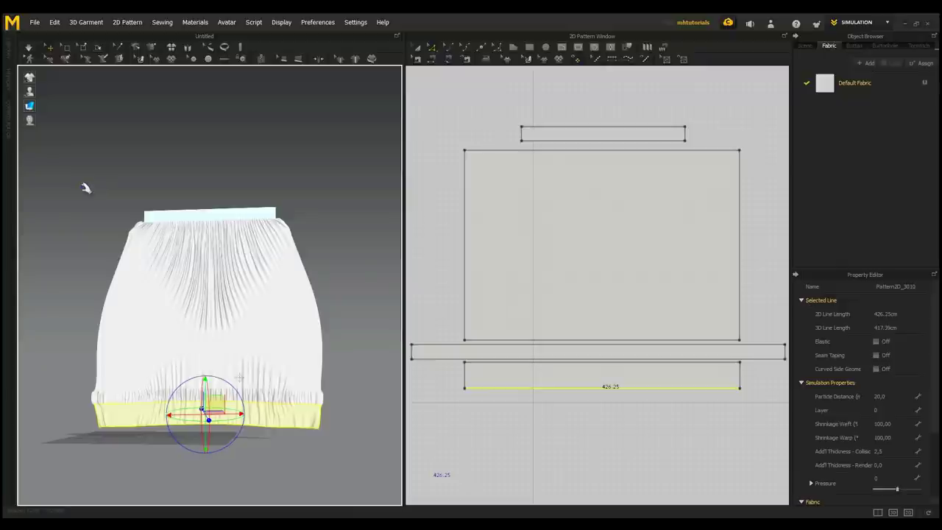
Step: Let the curtain settle into vertical folds, stop the simulation, and box-select all pattern pieces
click(29, 48)
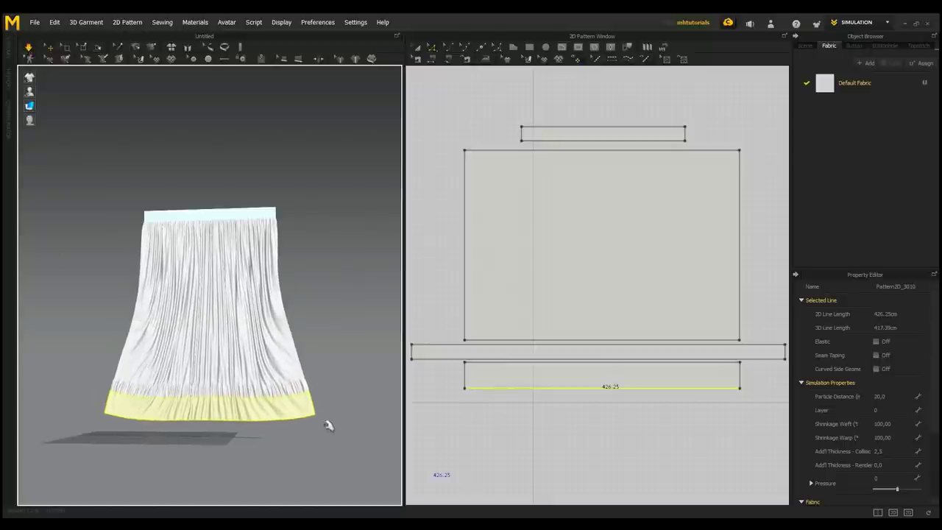
mouse_move(304, 444)
right_down()
mouse_move(340, 437)
mouse_move(311, 431)
mouse_move(309, 448)
right_up()
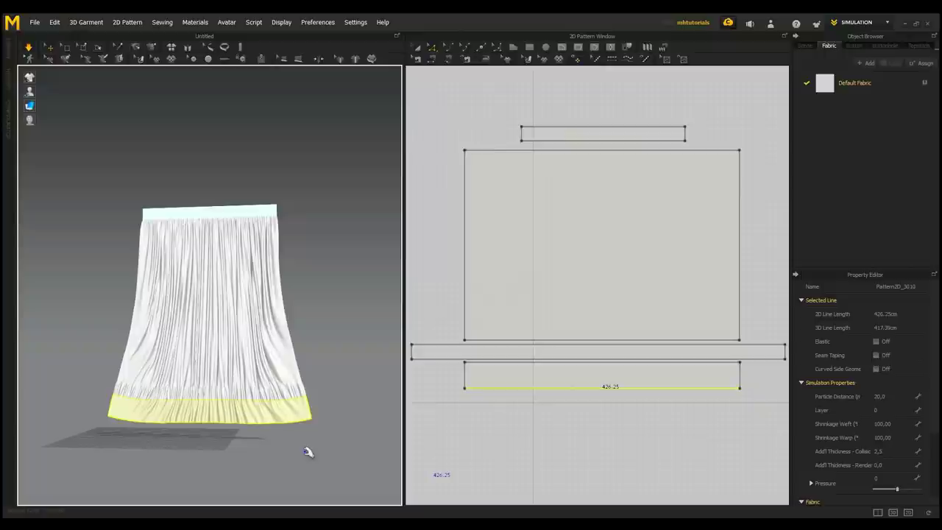
scroll(311, 448, up, 3)
mouse_move(332, 399)
right_down()
mouse_move(306, 379)
mouse_move(331, 393)
right_up()
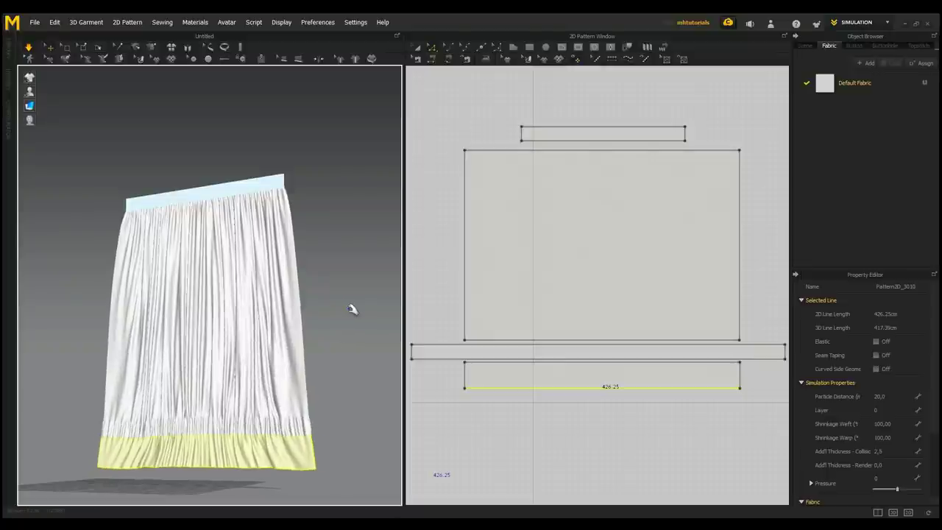
key(space)
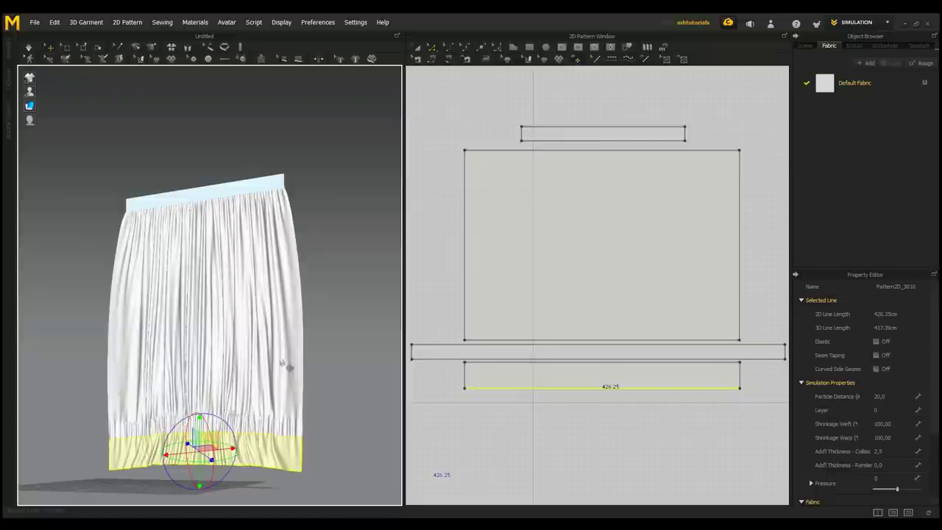
right_drag(318, 425, 351, 446)
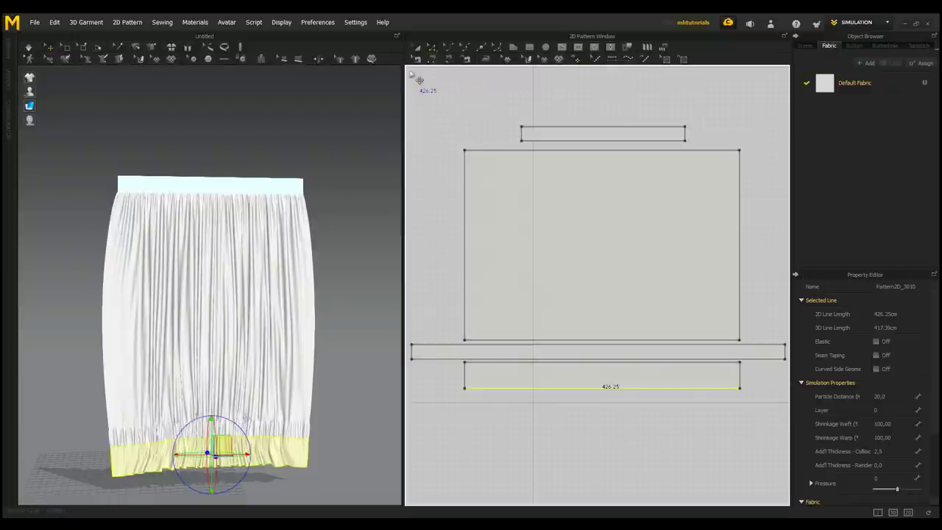
drag(410, 71, 787, 456)
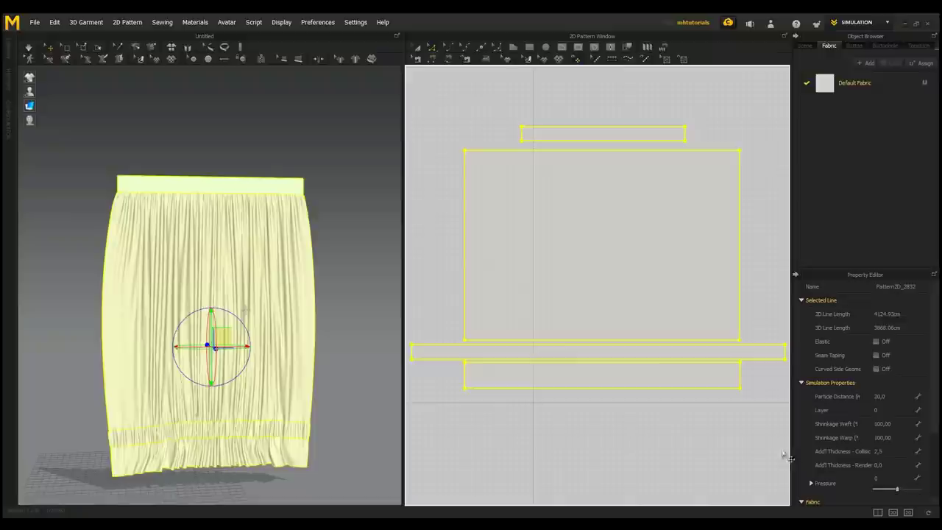
Step: Export the selected curtain pieces as an OBJ via File > Export > OBJ (Selected)
click(35, 22)
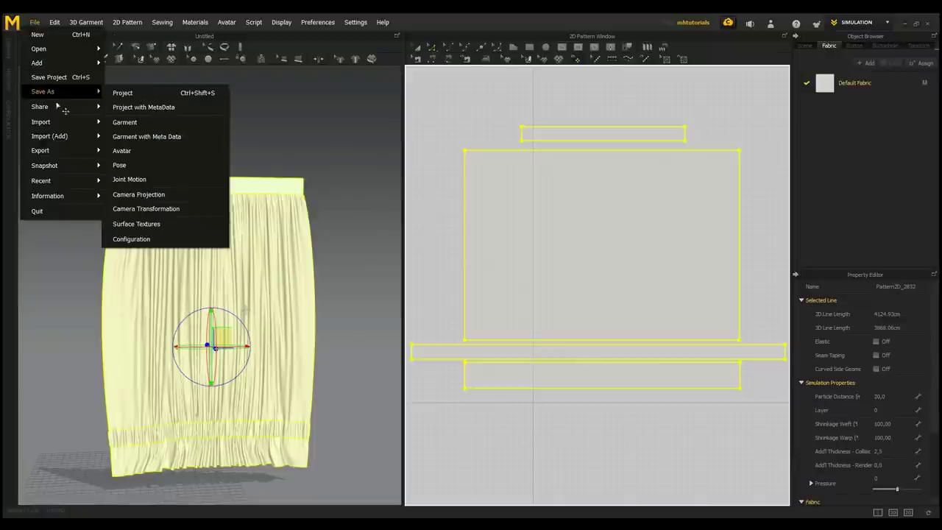
mouse_move(76, 155)
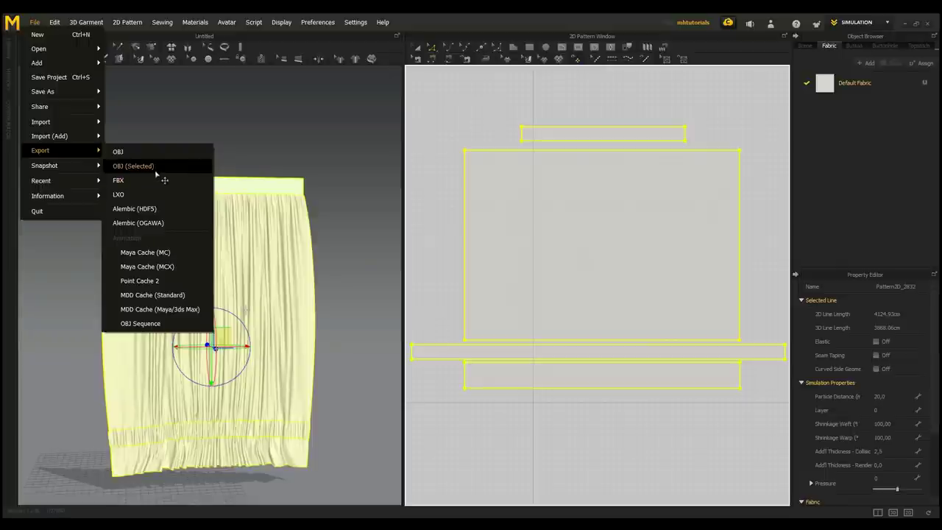
click(286, 119)
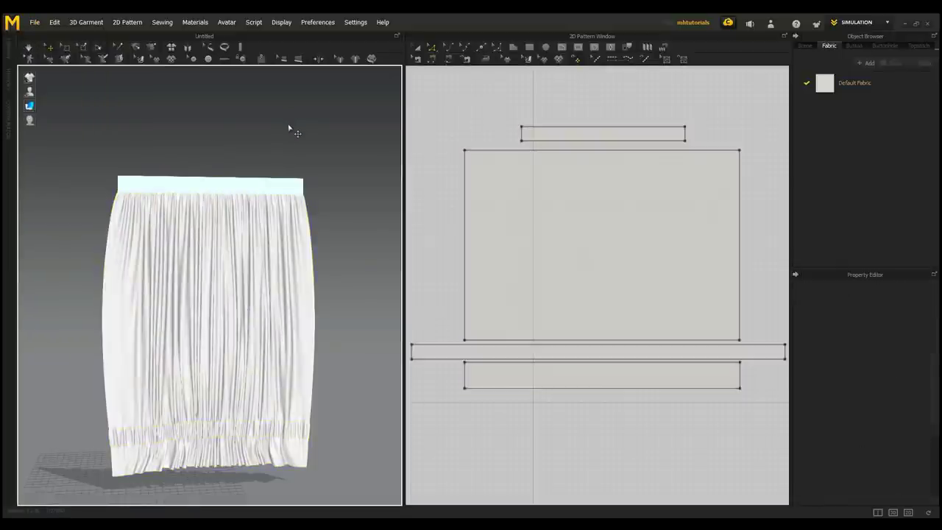